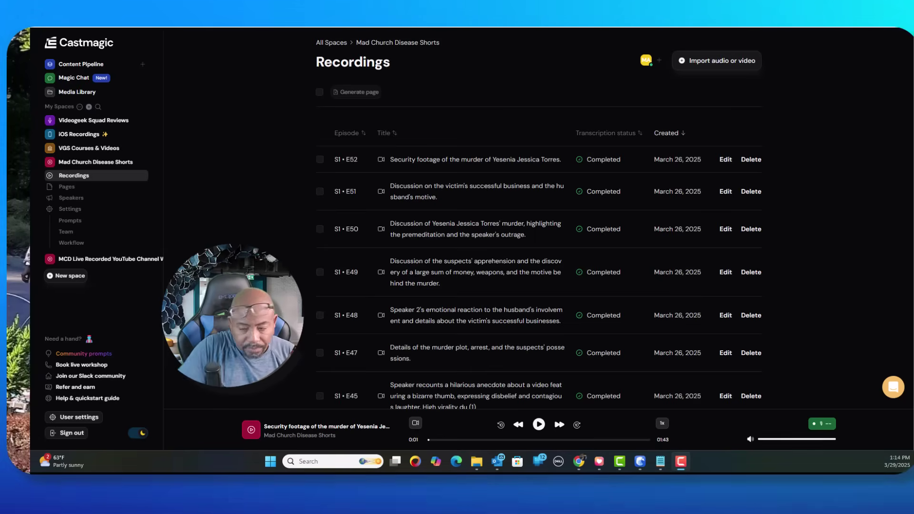
Bring Notepad forward and add 'YouTube Video' and 'Title, Tags, Description' at the top.
click(660, 461)
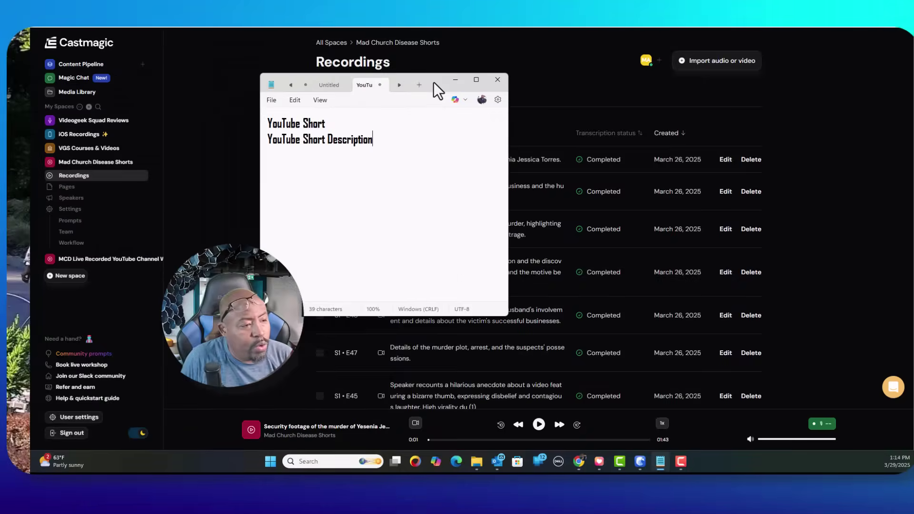
drag(433, 82, 359, 92)
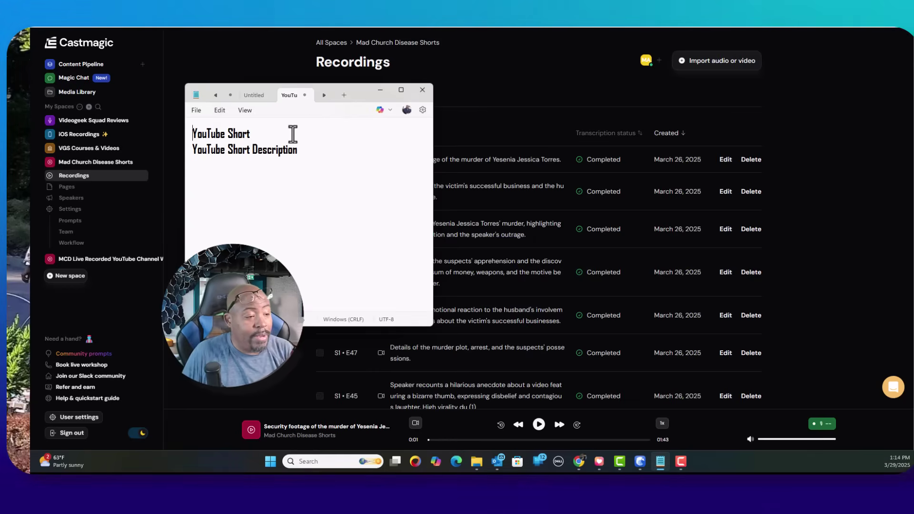
key(Return)
key(Up)
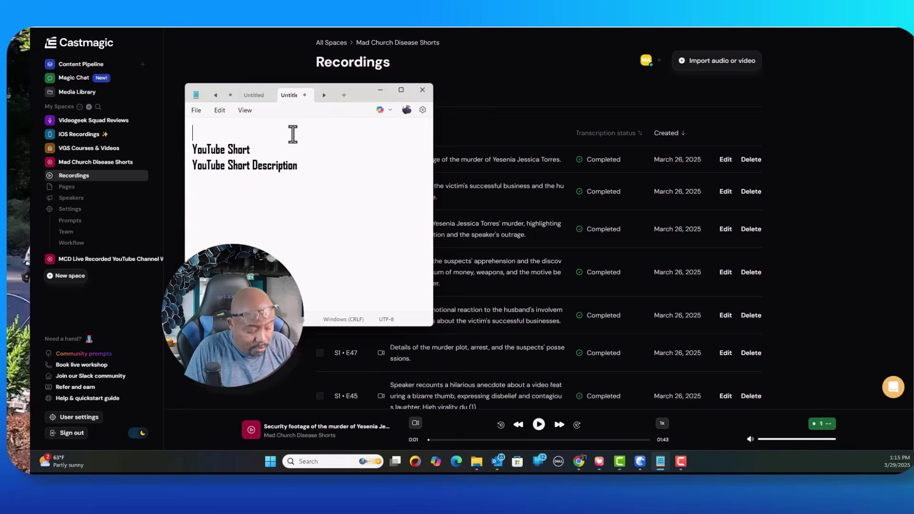
text(YouTube Vide)
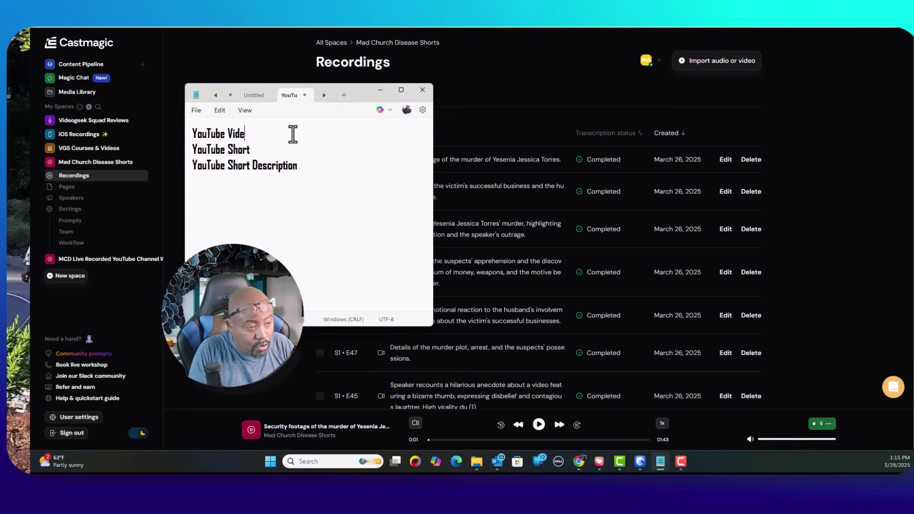
text(o)
key(Return)
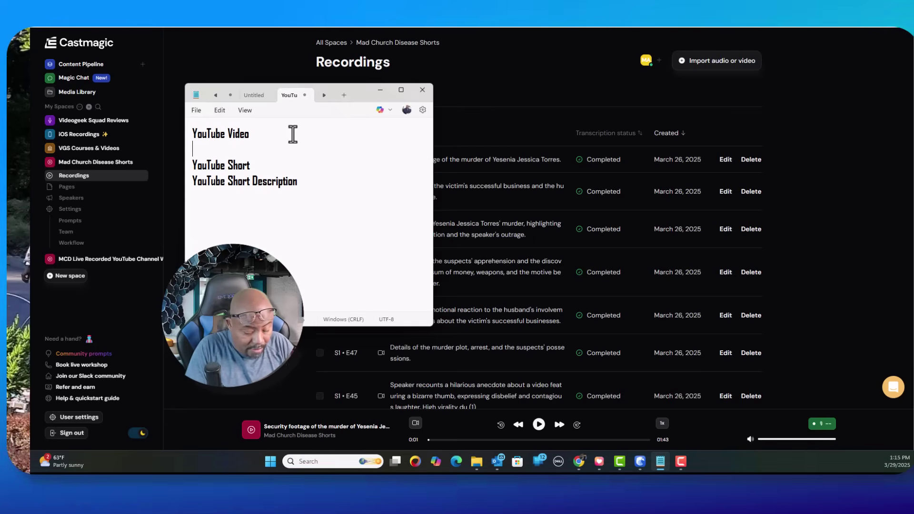
text(Title,)
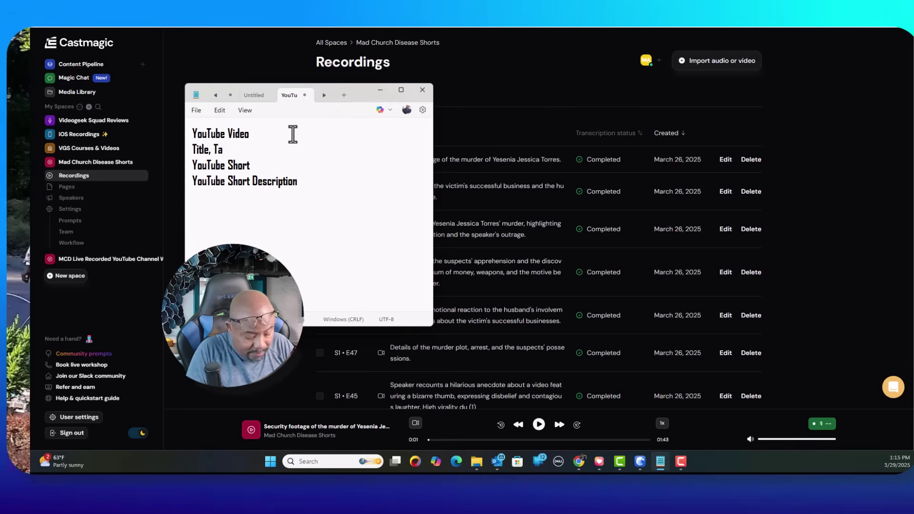
text(Tags, )
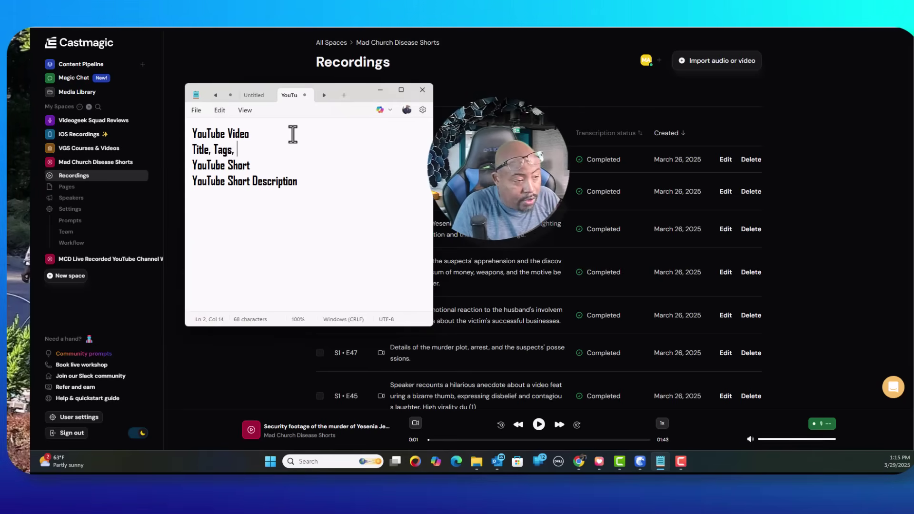
text(Desc)
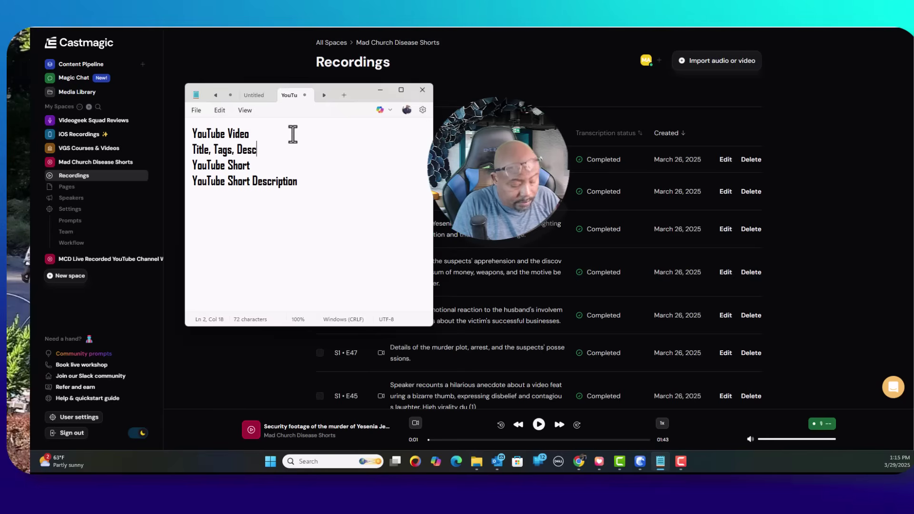
text(ription)
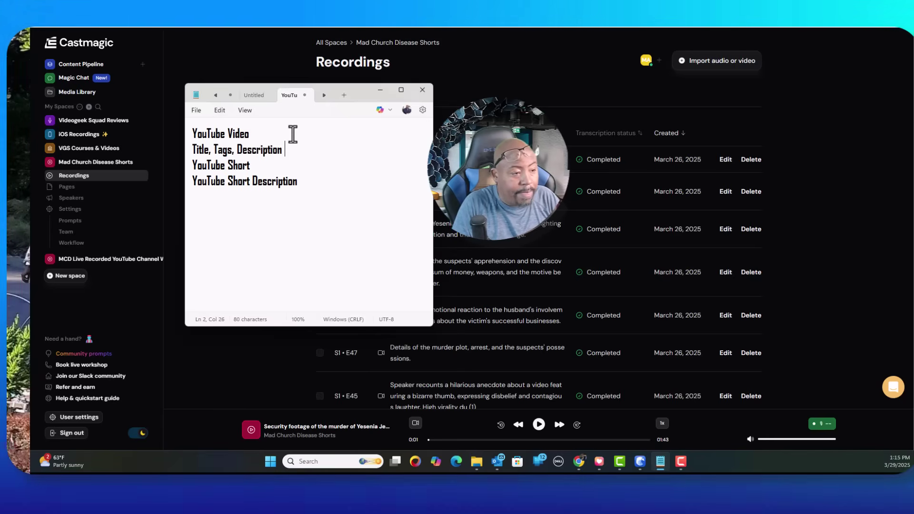
key(BackSpace)
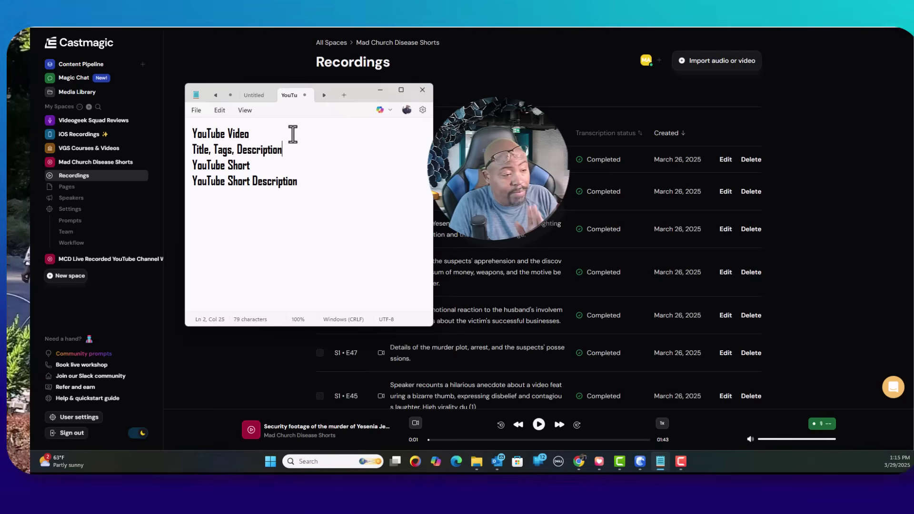
Insert an empty line after 'Title, Tags, Description'.
key(Return)
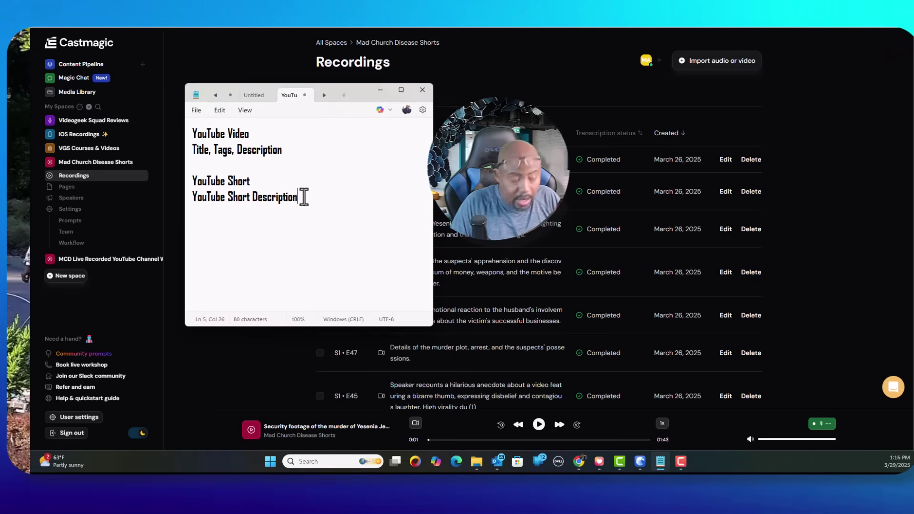
List 'Title, Tags, Description, Hashtags' under YouTube Short and delete the stray Hashtags line.
key(Return)
text(Ha)
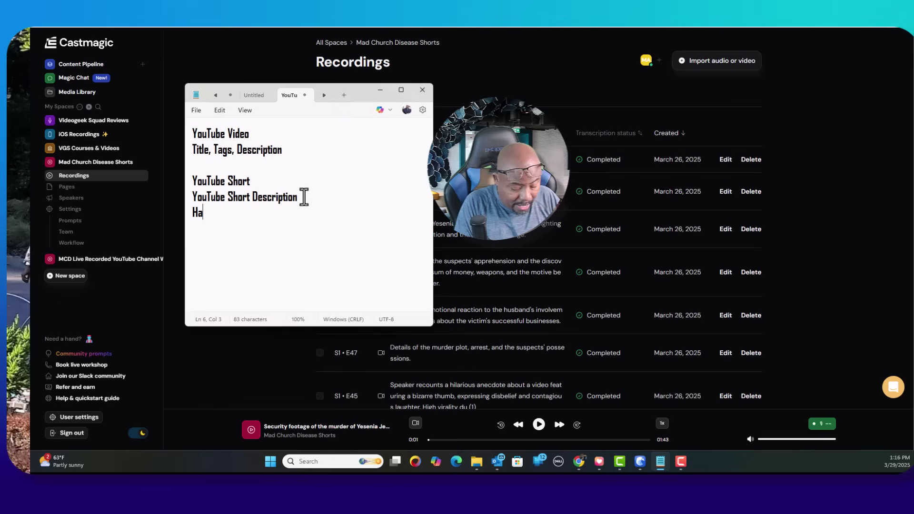
text(shtags)
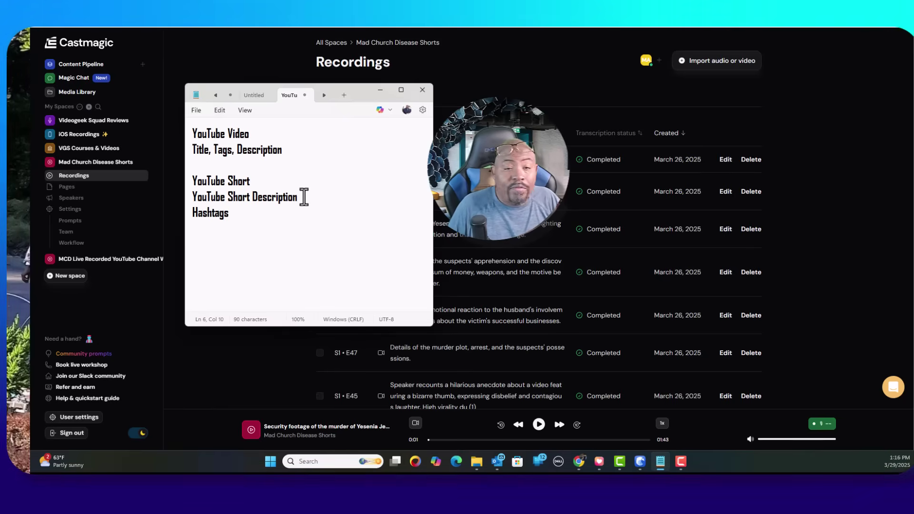
click(270, 182)
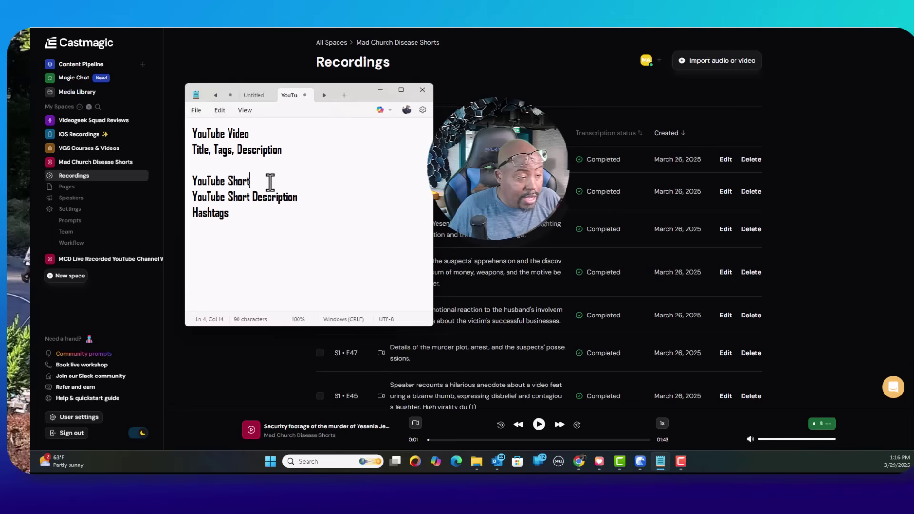
key(Return)
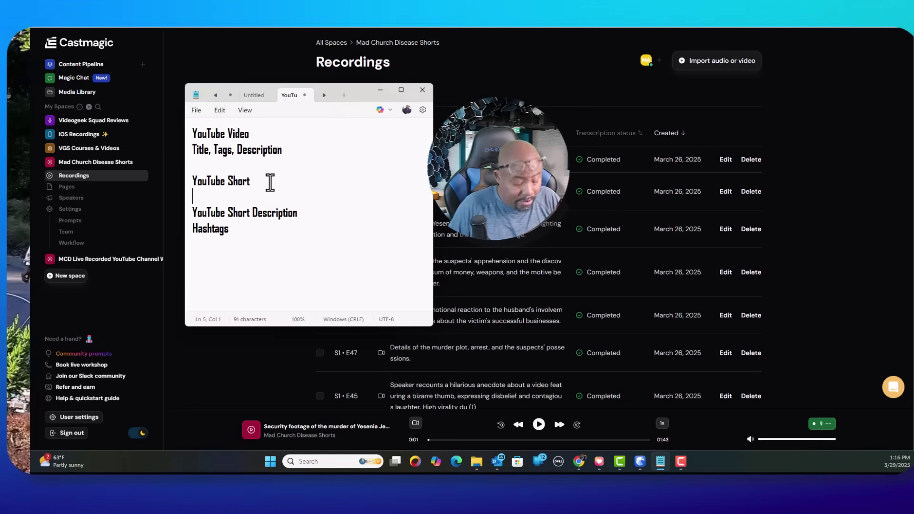
text(Title, Tags)
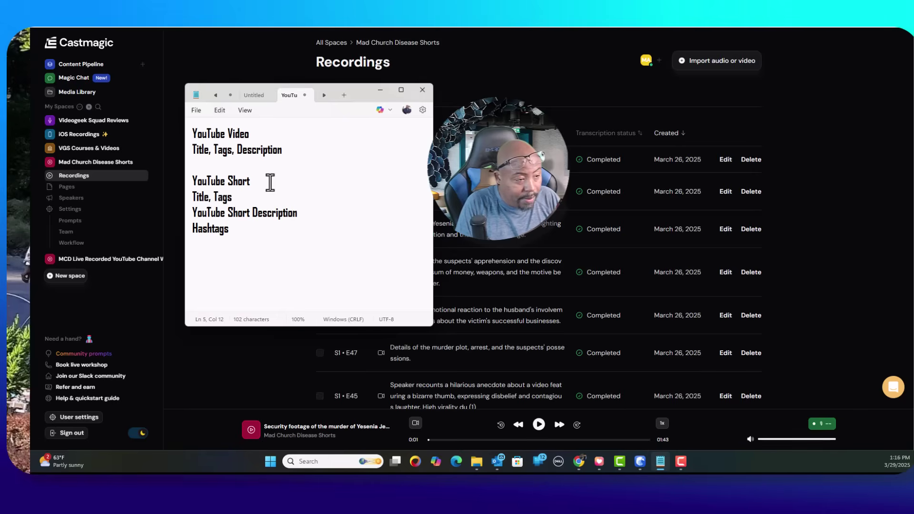
text(, Description)
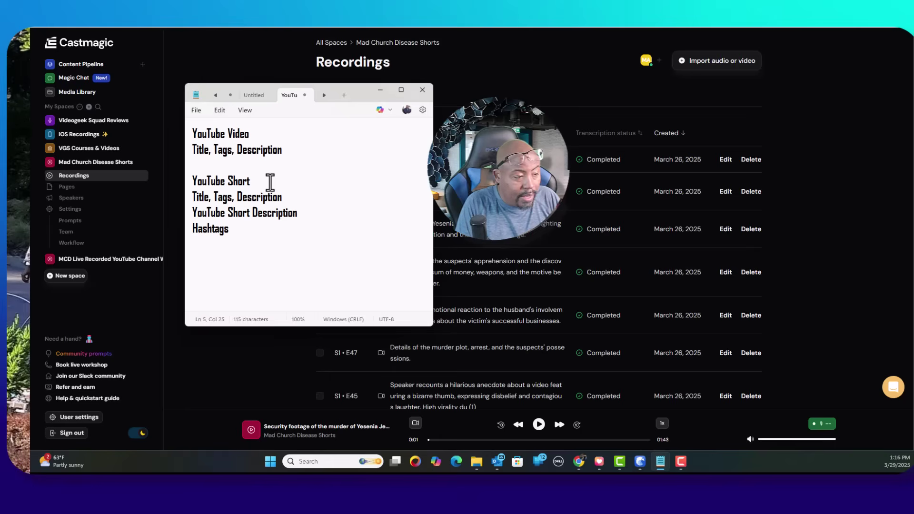
text(, Ha)
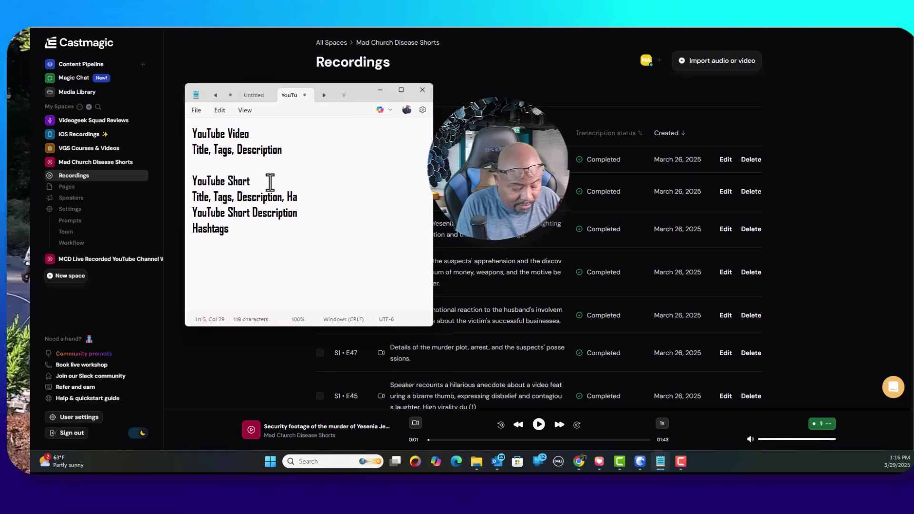
text(shtags)
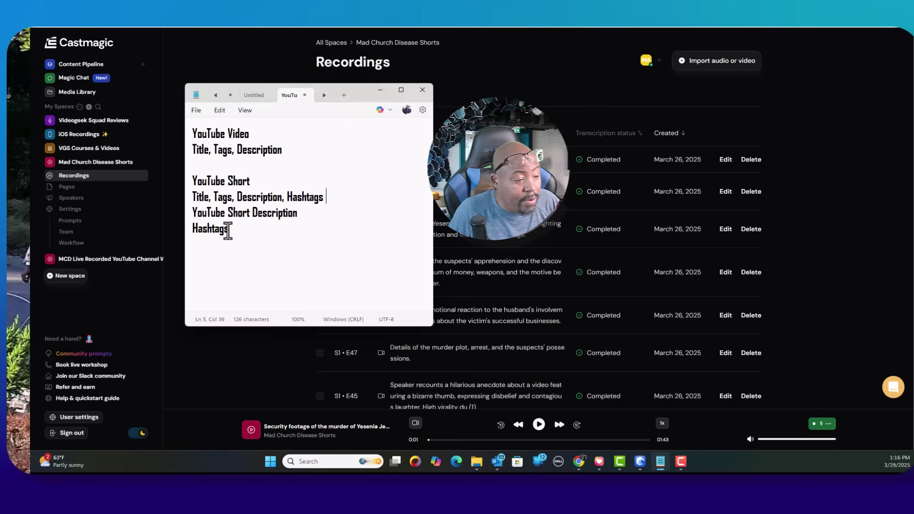
click(228, 231)
key(BackSpace)
key(BackSpace)
key(BackSpace)
key(BackSpace)
key(BackSpace)
key(BackSpace)
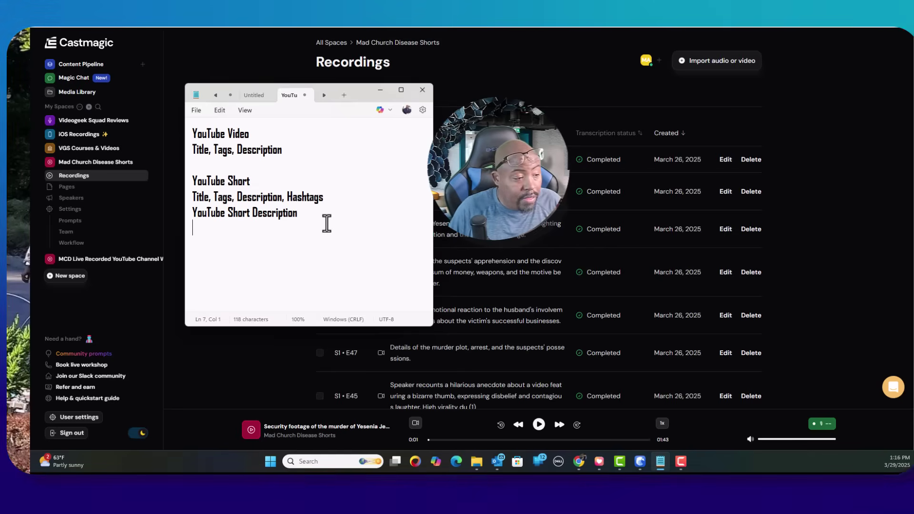
Add Instagram, Facebook Reels, Fanbase and x/ Twitter lines, then hide the notes.
key(Return)
text(In)
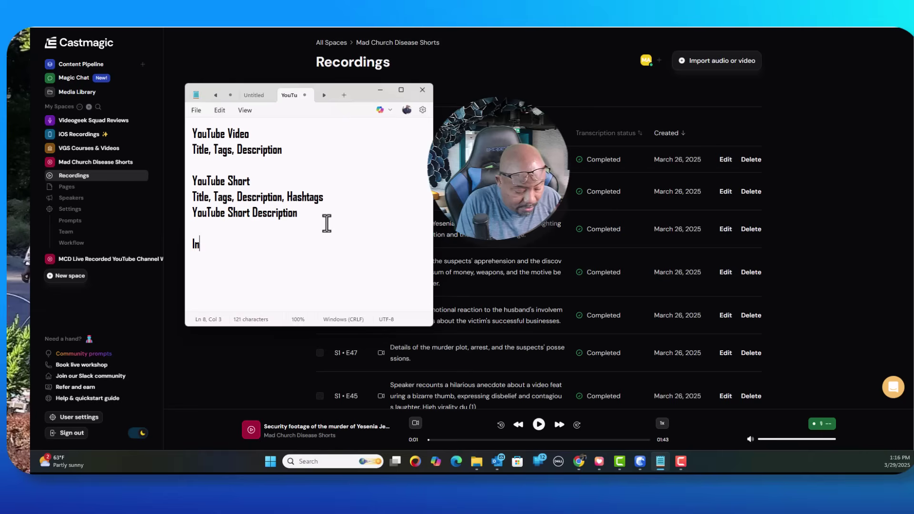
text(stagra)
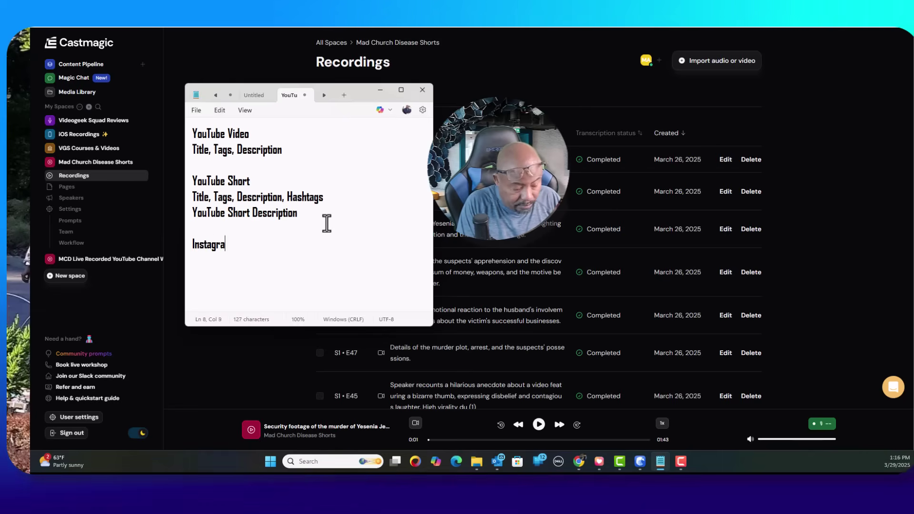
text(hm)
key(BackSpace)
key(BackSpace)
key(BackSpace)
text(am)
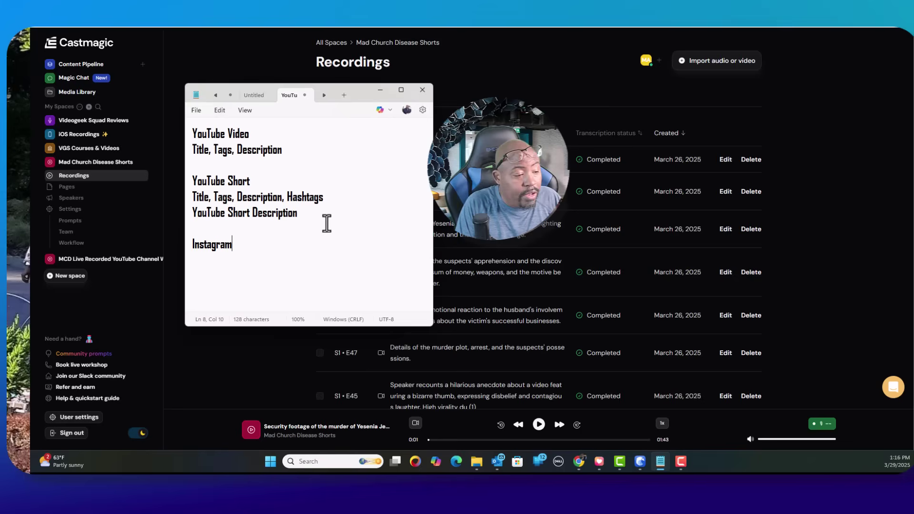
key(Return)
text(F)
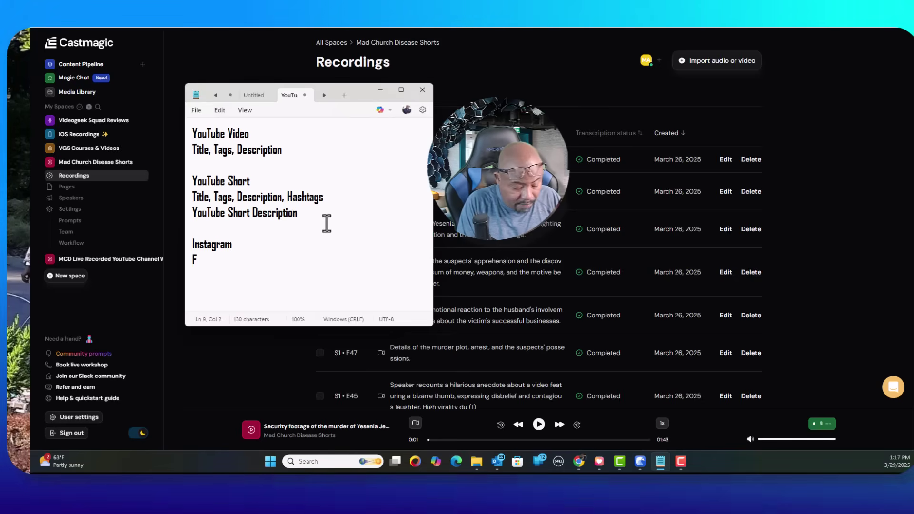
text(acebook)
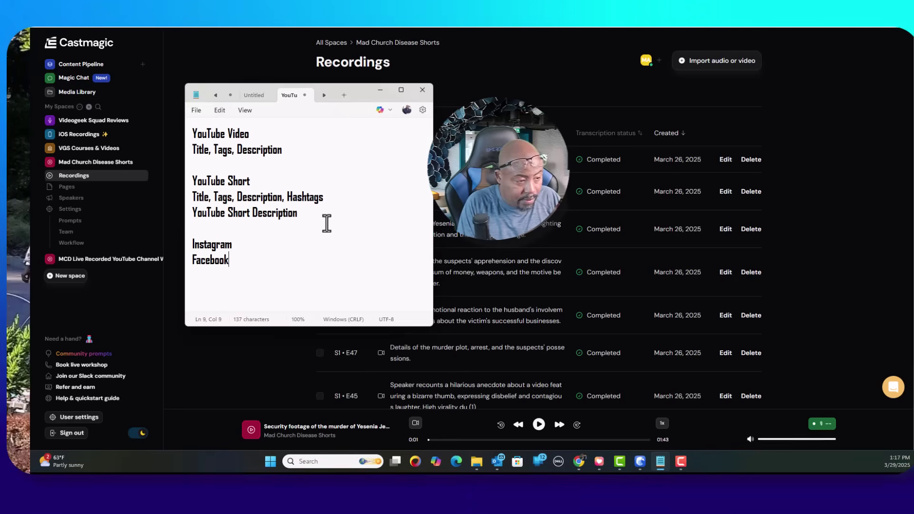
text( Reels)
key(Return)
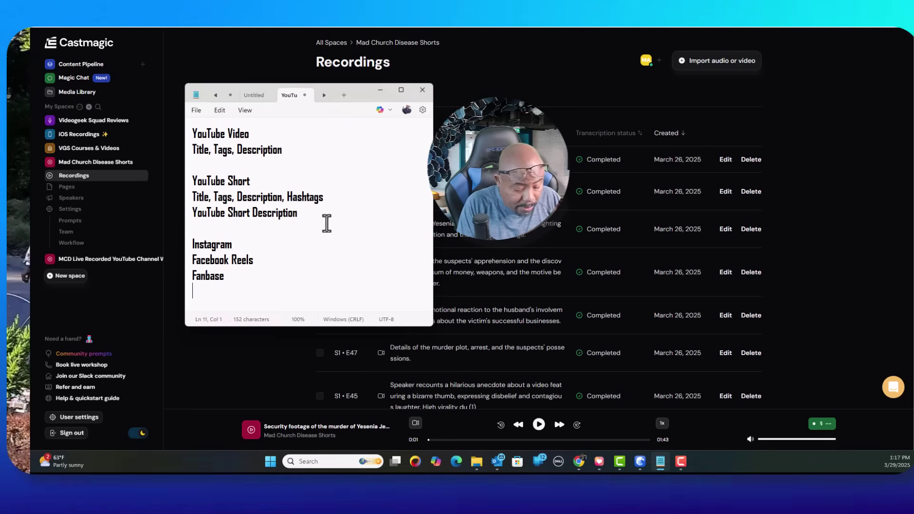
text(x/)
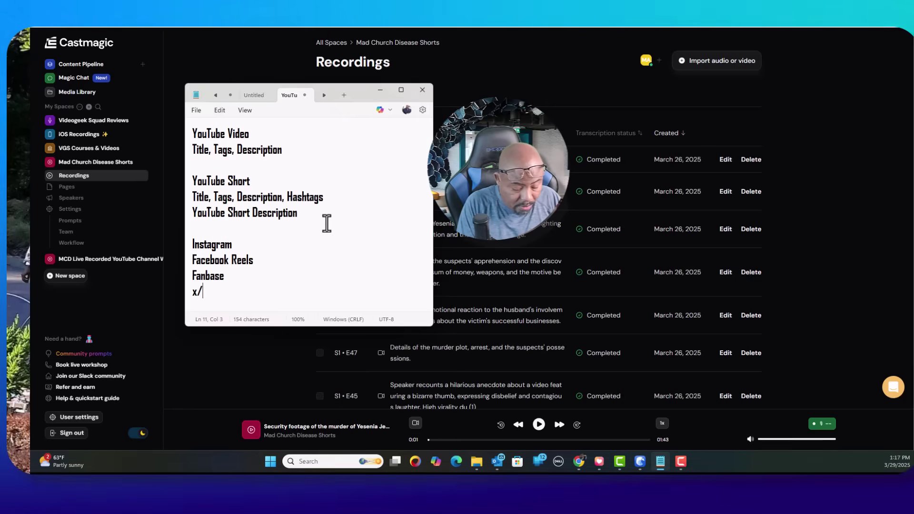
text( Twitter)
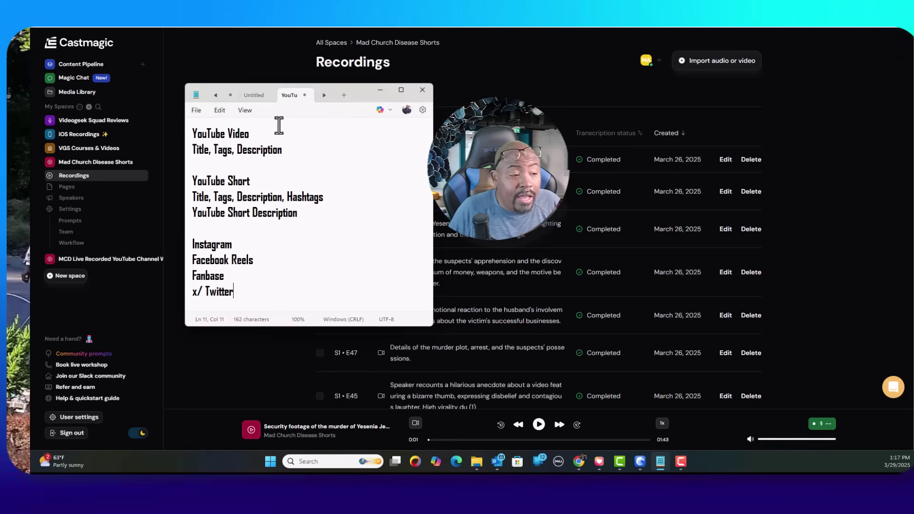
click(380, 91)
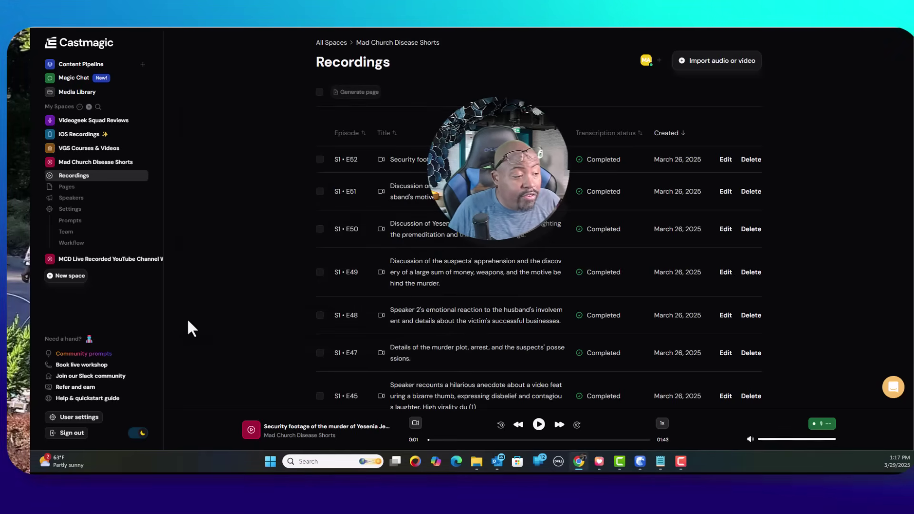
Check the space's saved Prompts, then open the S1 • E52 security footage recording.
click(78, 222)
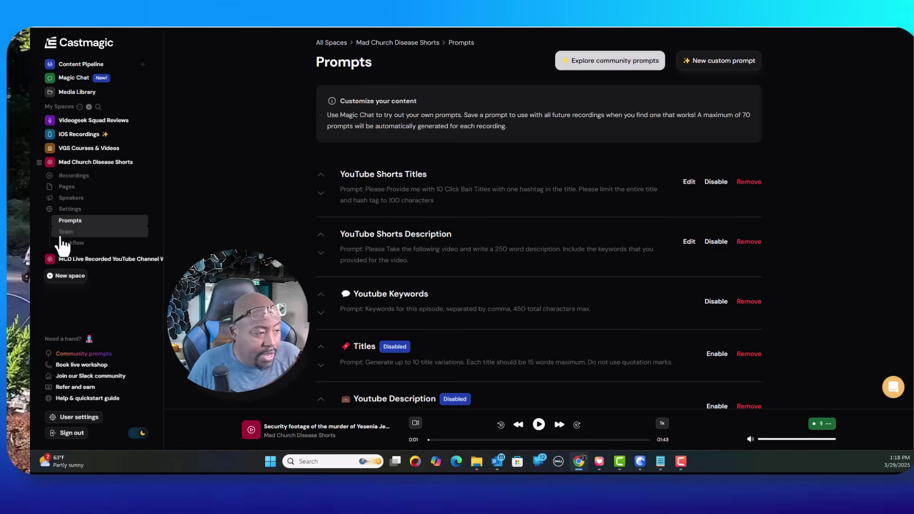
click(92, 162)
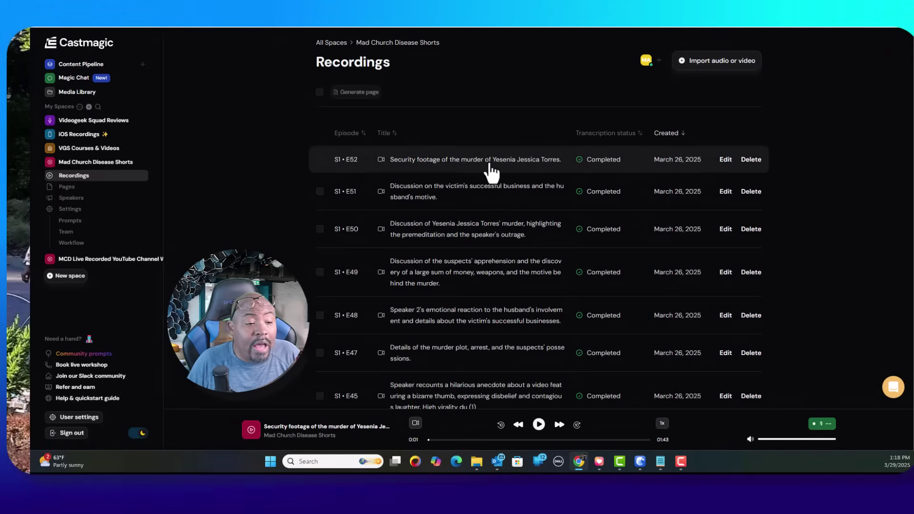
click(490, 164)
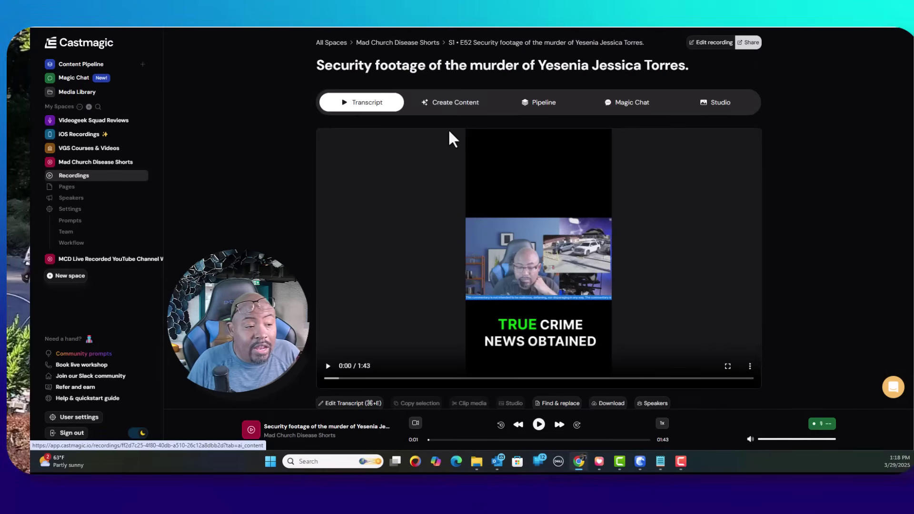
Show the Create Content tab with the ten generated YouTube Shorts Titles expanded.
click(450, 106)
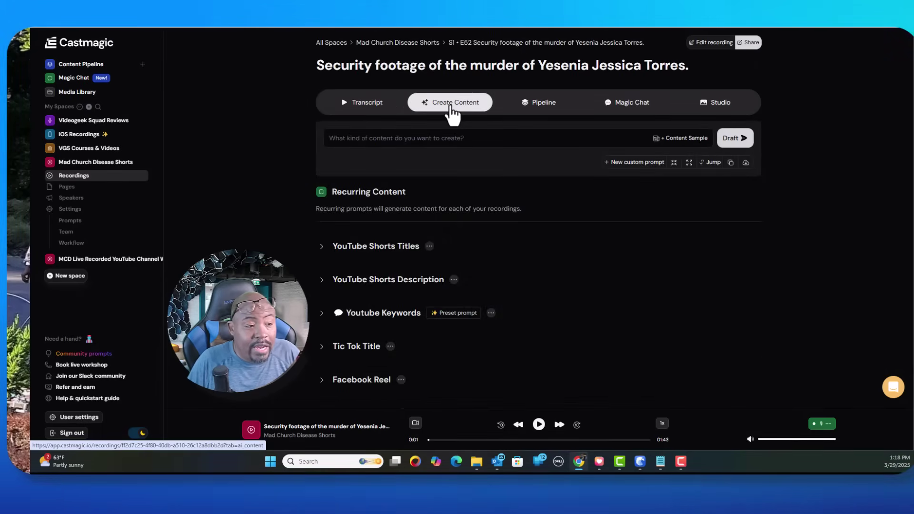
click(322, 247)
scroll(375, 286, down, 2)
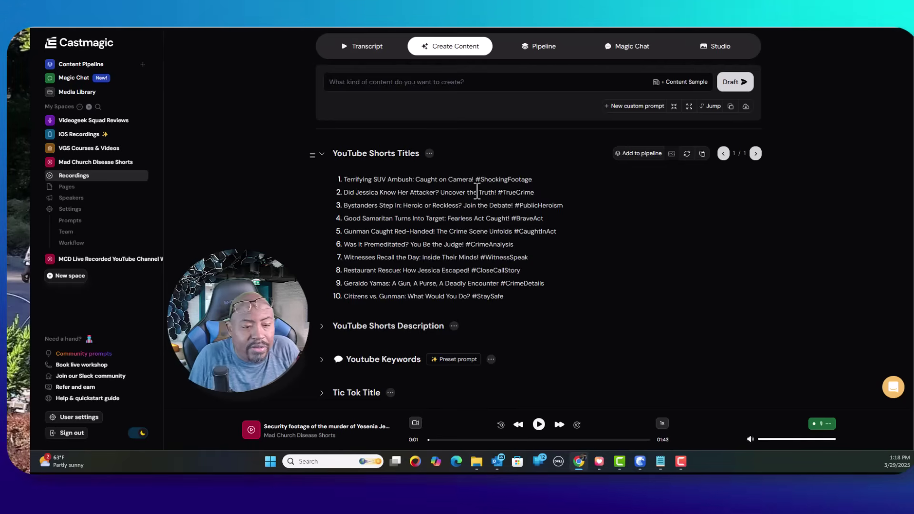
Collapse the Shorts titles and review the YouTube Shorts Description and Youtube Keywords sections.
click(322, 154)
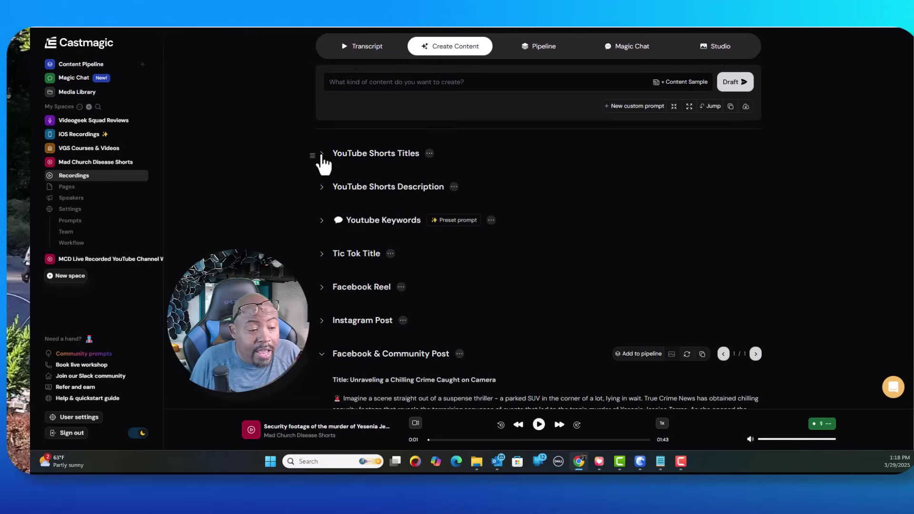
click(322, 187)
scroll(481, 229, down, 3)
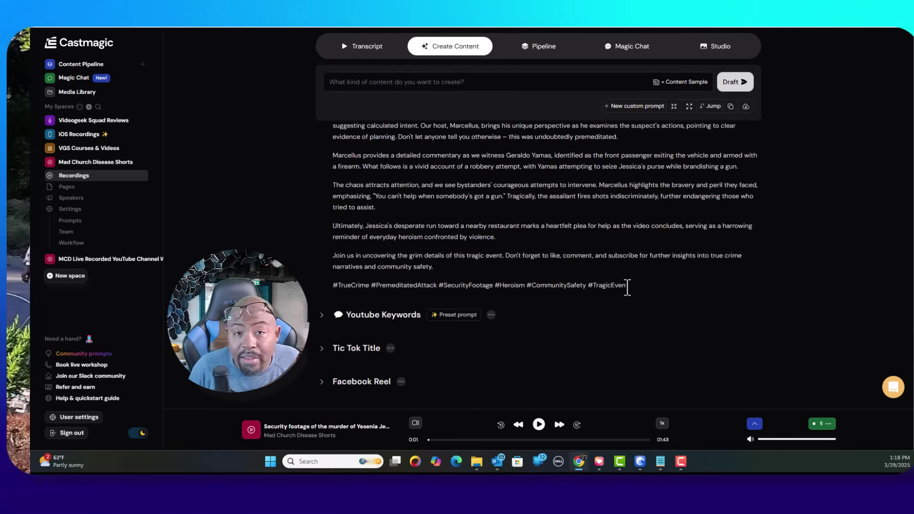
scroll(626, 285, up, 3)
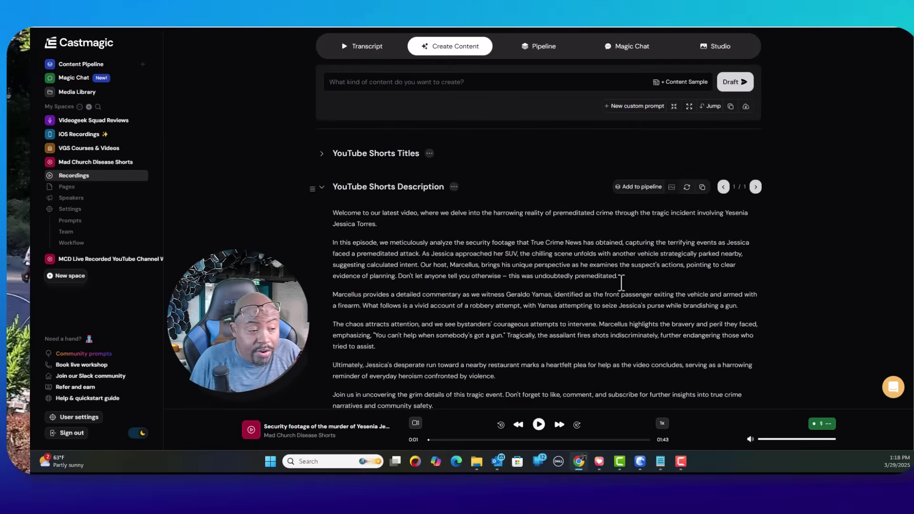
click(322, 187)
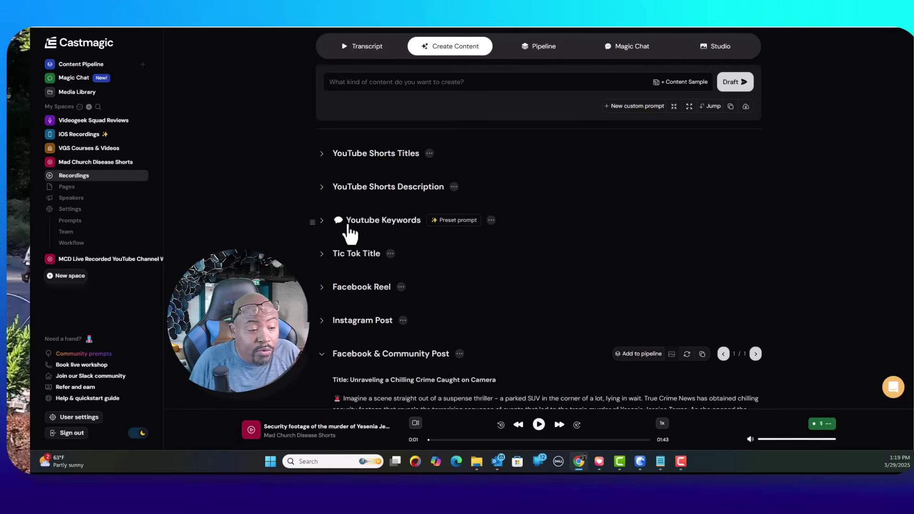
click(322, 220)
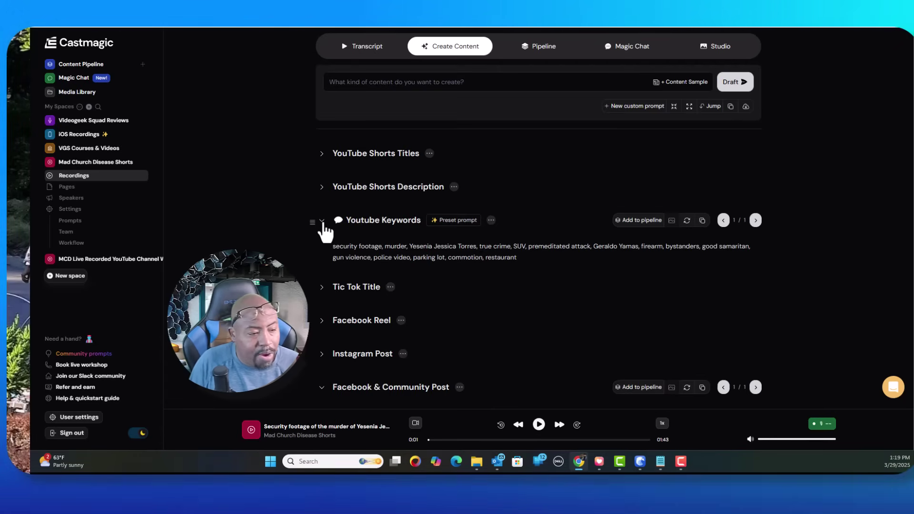
click(323, 223)
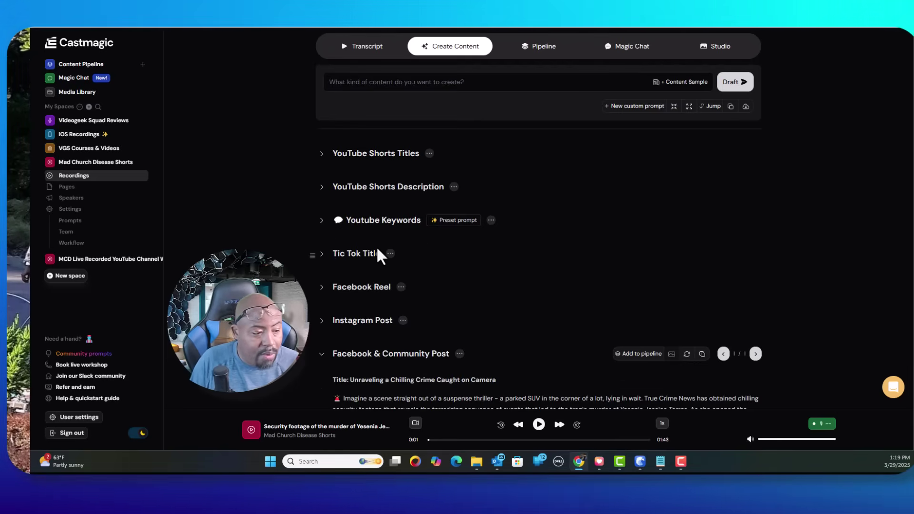
Read the Tic Tok Title post, then re-expand the YouTube Shorts Titles.
click(322, 255)
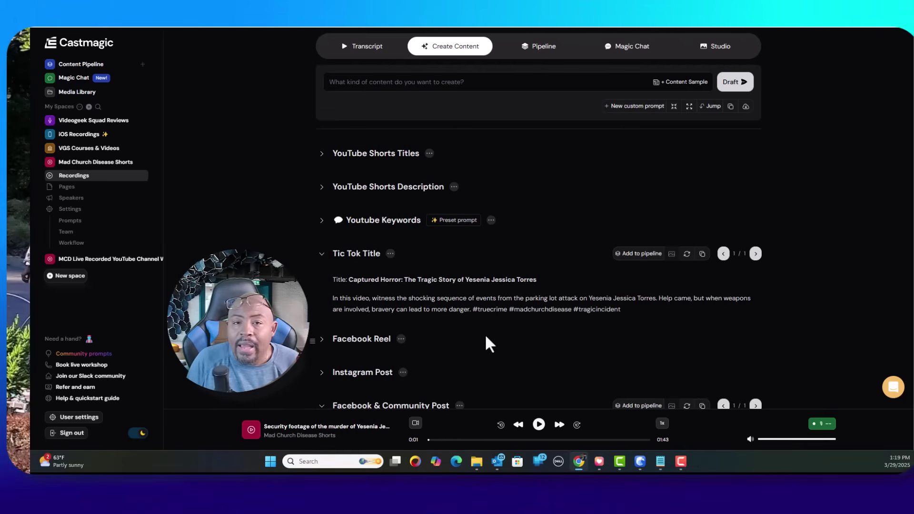
click(321, 254)
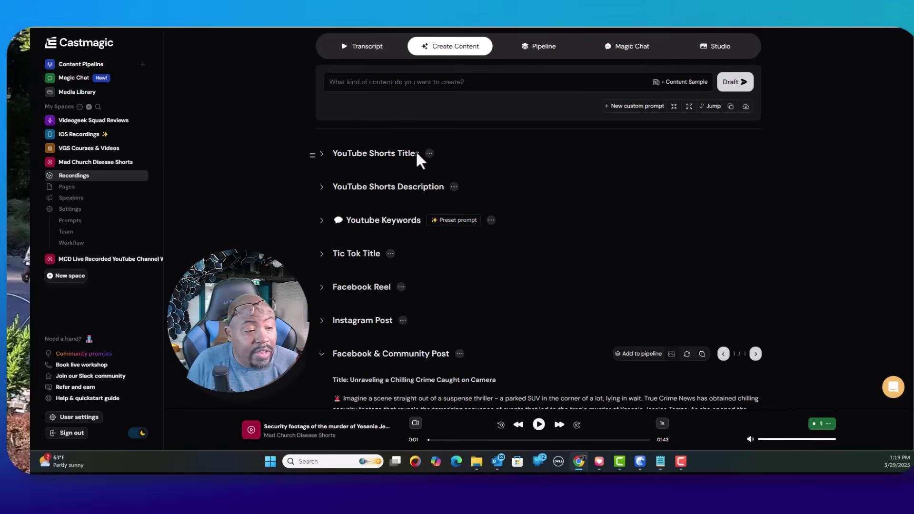
click(322, 155)
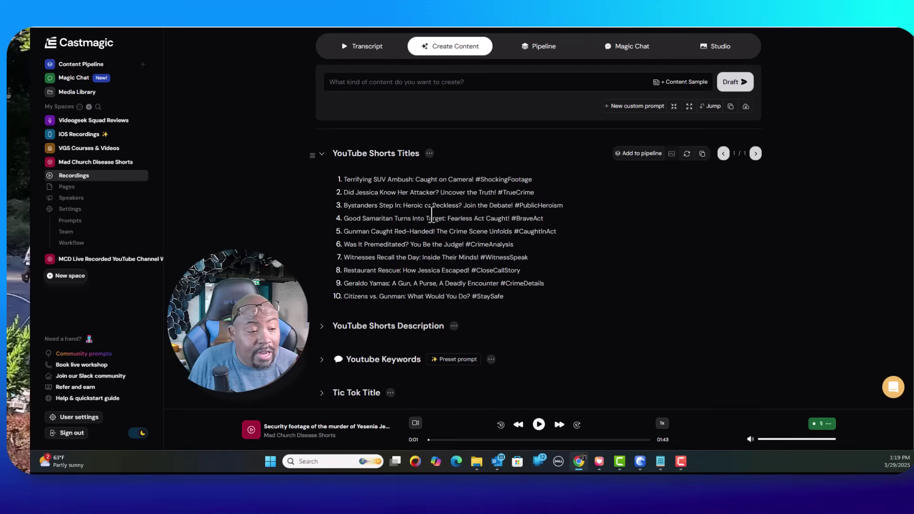
Open the YouTube Shorts Titles prompt in Edit prompt, read it, and close unchanged.
click(429, 153)
click(429, 153)
click(429, 153)
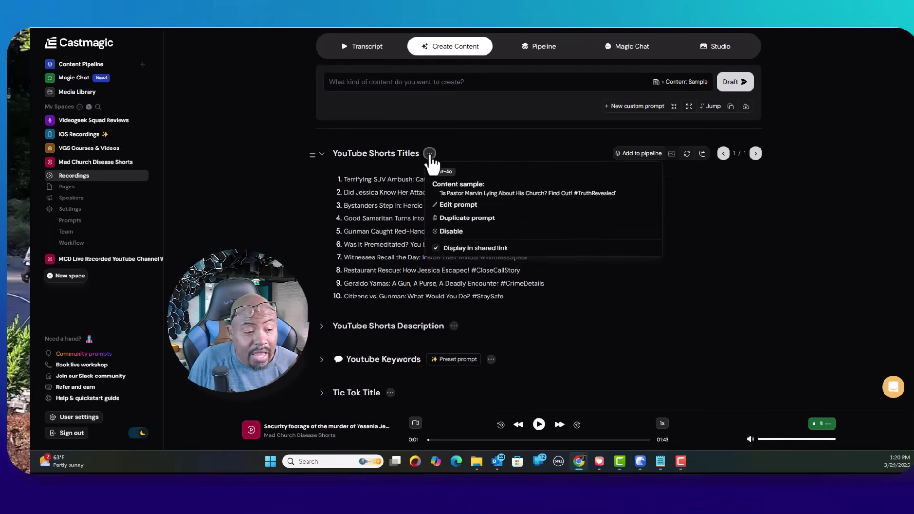
click(455, 206)
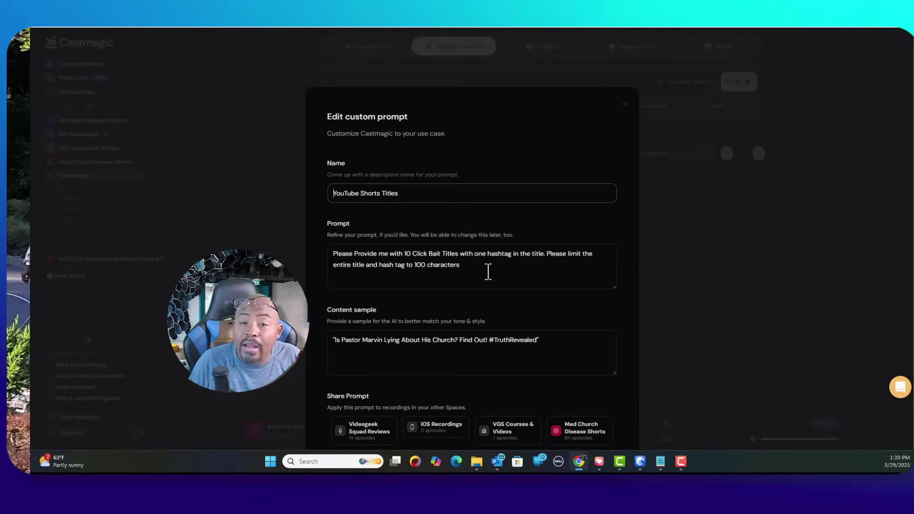
click(625, 104)
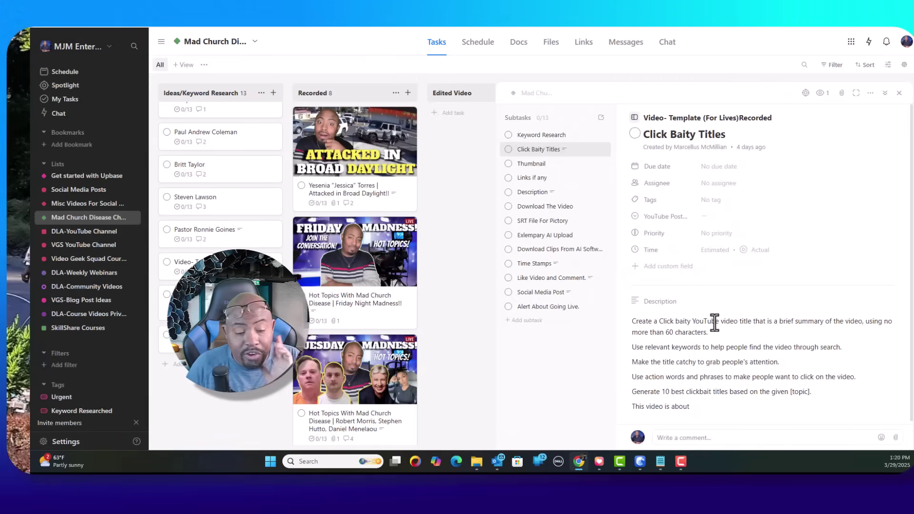
scroll(713, 322, down, 1)
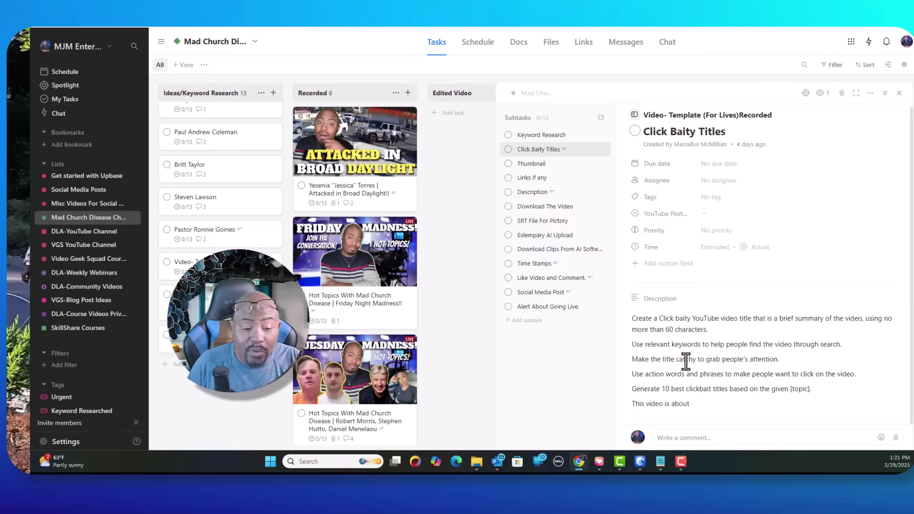
drag(632, 318, 710, 405)
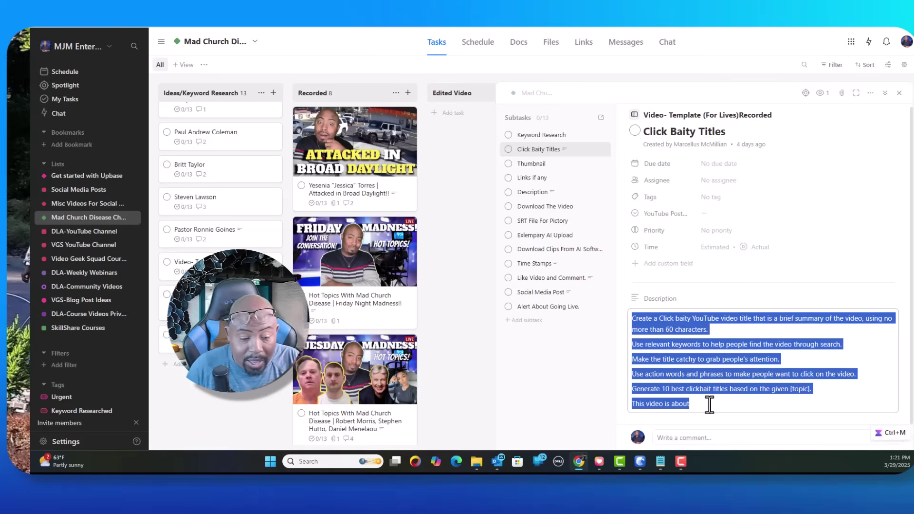
click(709, 405)
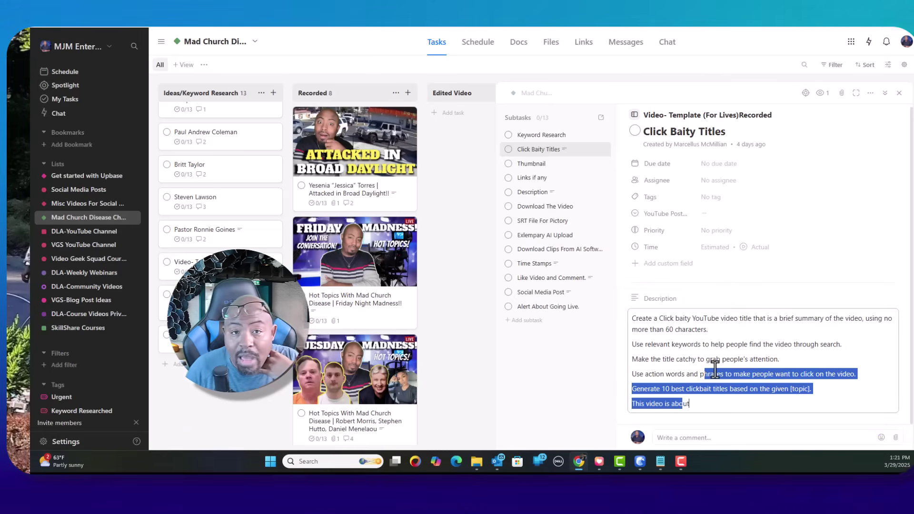
click(717, 385)
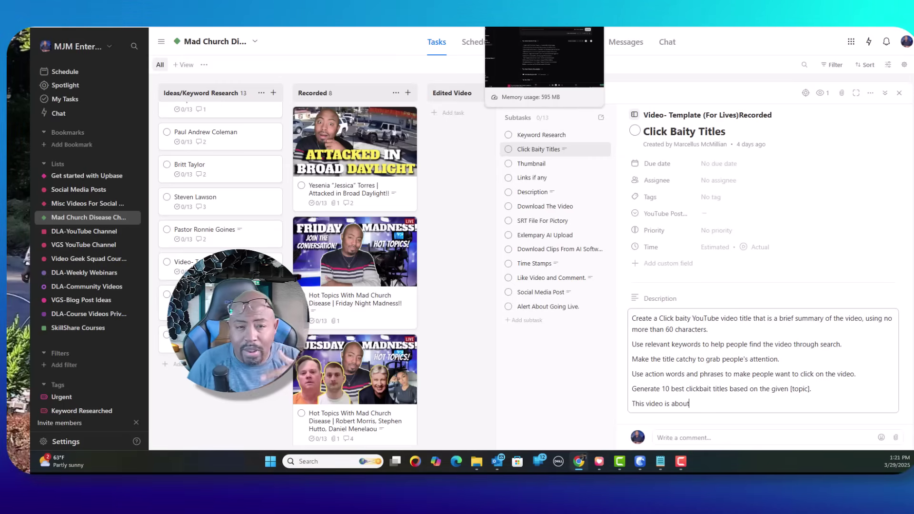
Switch from Upbase back to the Castmagic recording tab.
click(544, 26)
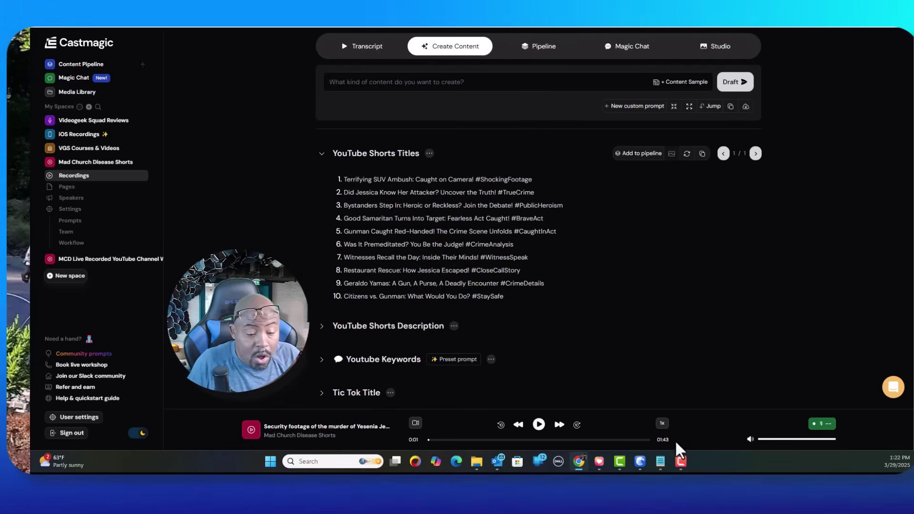
click(661, 461)
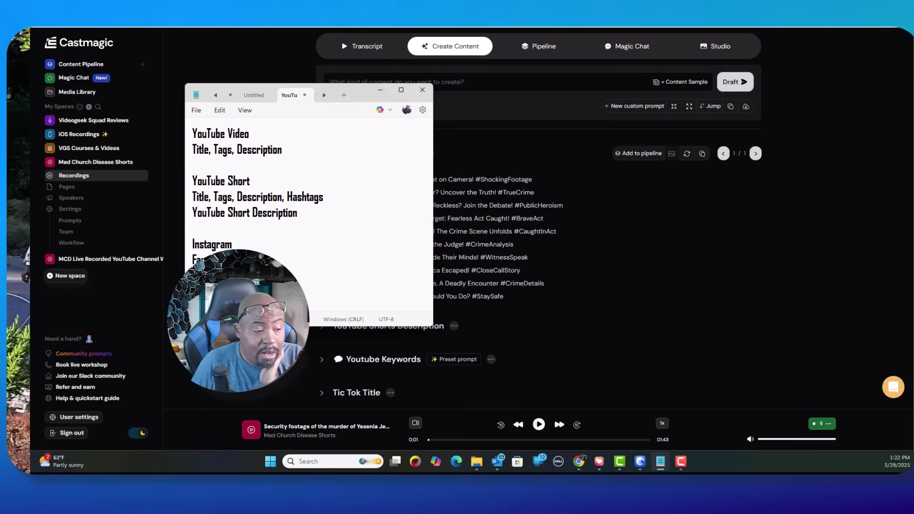
scroll(308, 214, down, 1)
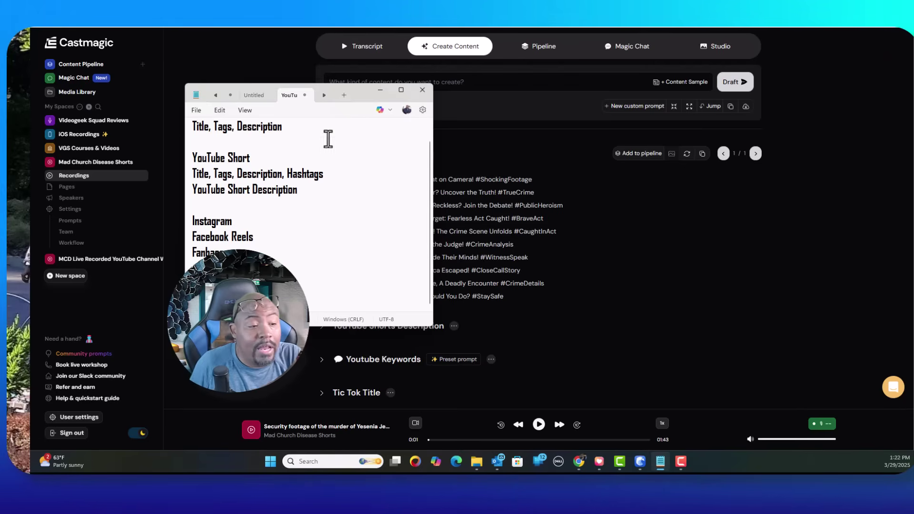
click(380, 91)
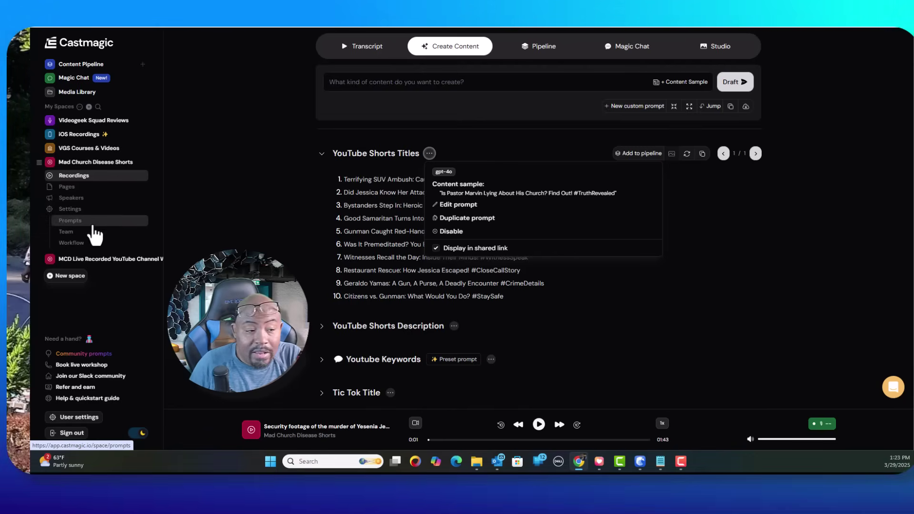
Close the titles prompt menu and expand the YouTube Shorts Description beginning 'Welcome to our latest video'.
click(431, 153)
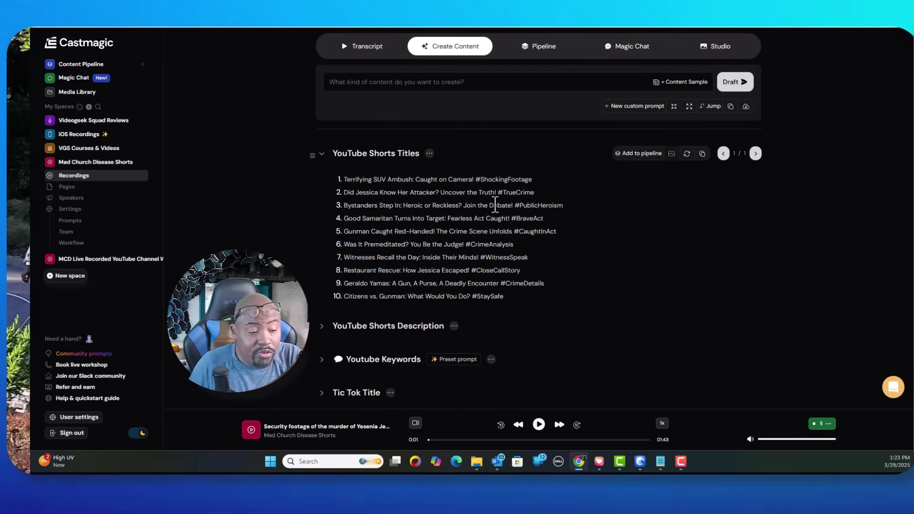
scroll(399, 224, down, 3)
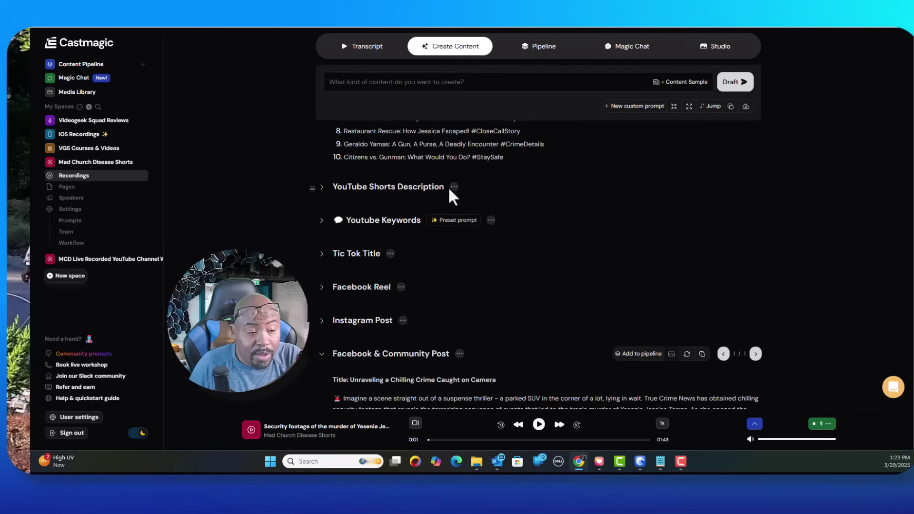
click(323, 187)
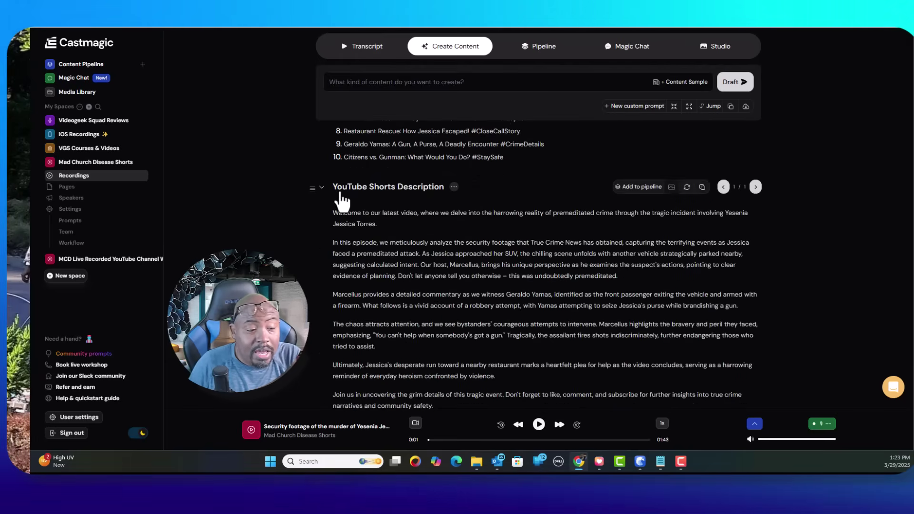